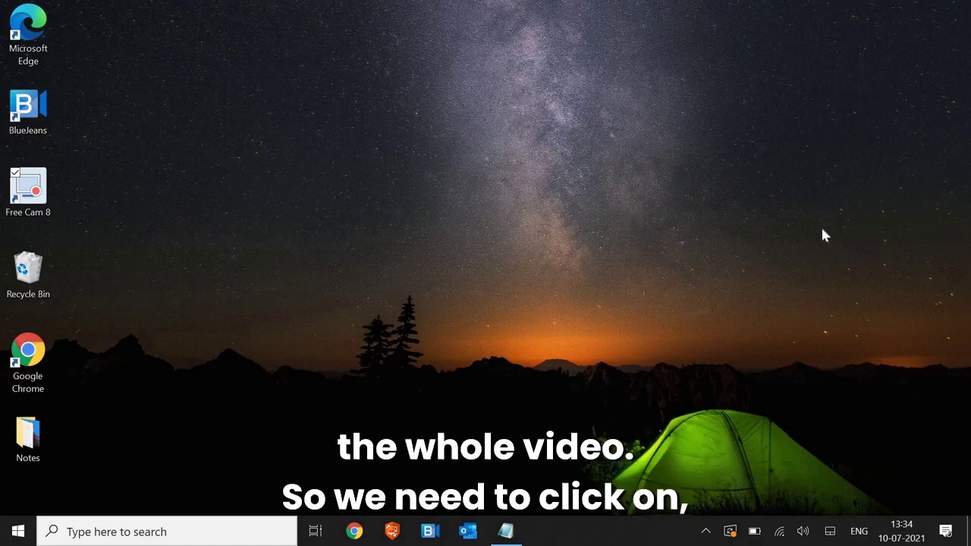
Step: Open the Windows Prefetch folder by running the prefetch command
right_click(15, 532)
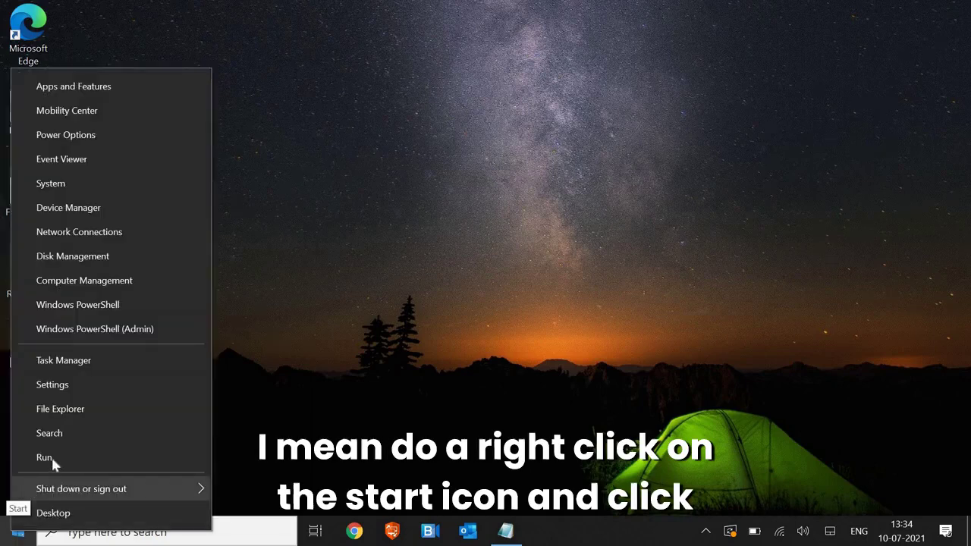
click(46, 459)
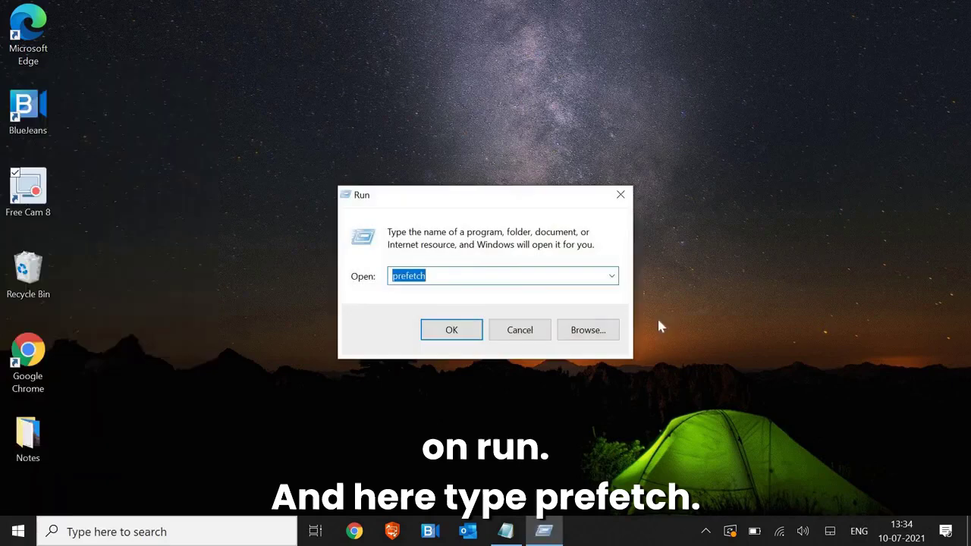
click(440, 277)
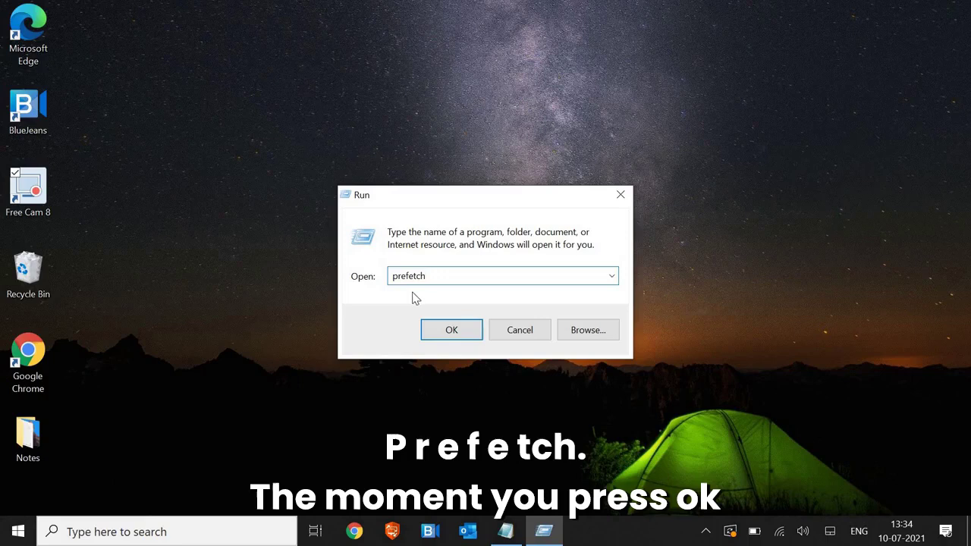
key(Return)
click(456, 335)
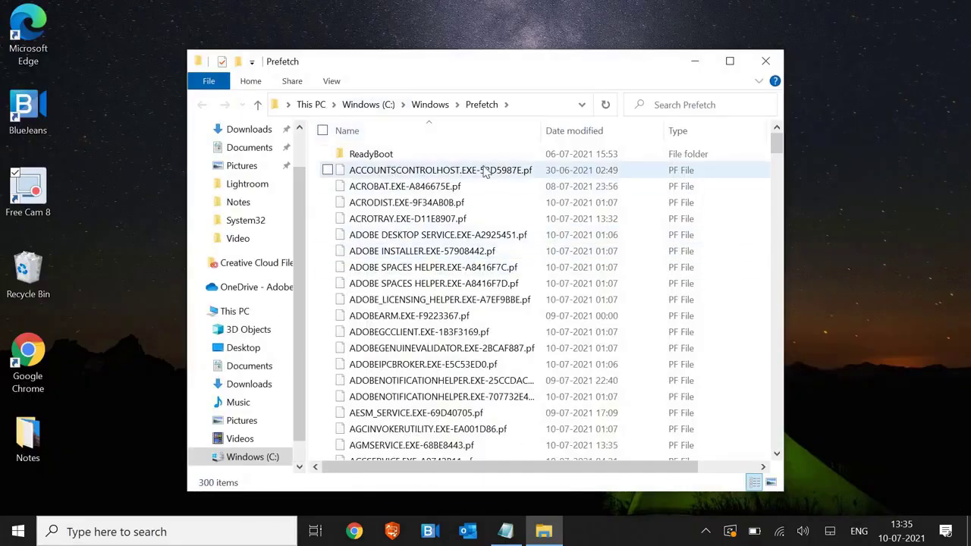
Step: Permanently delete all items in the Prefetch folder, skipping the file in use, and close the folder
click(423, 203)
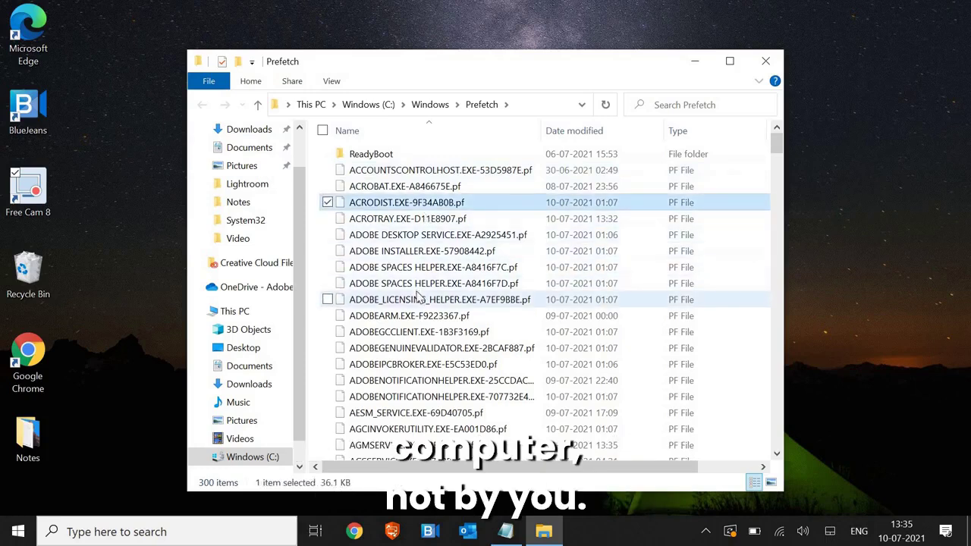
click(435, 238)
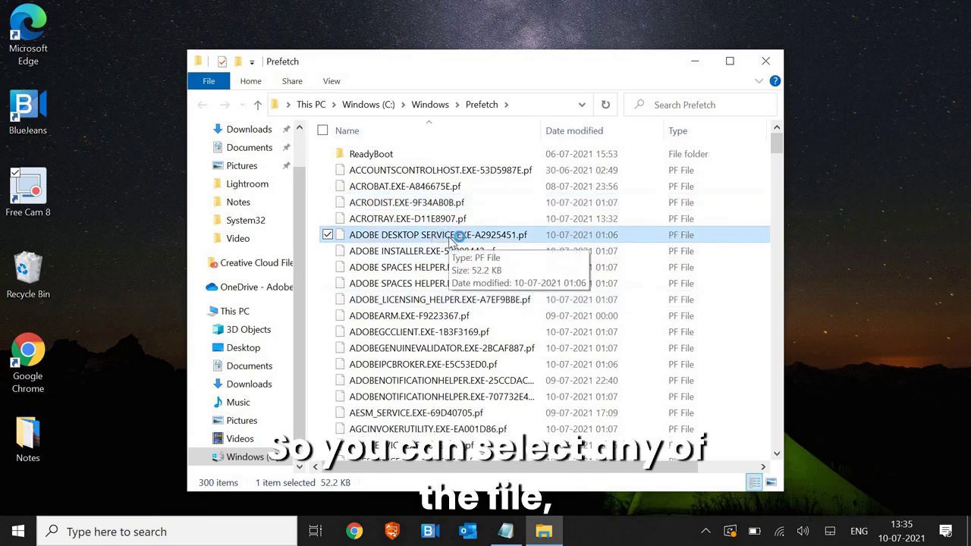
key(ctrl+a)
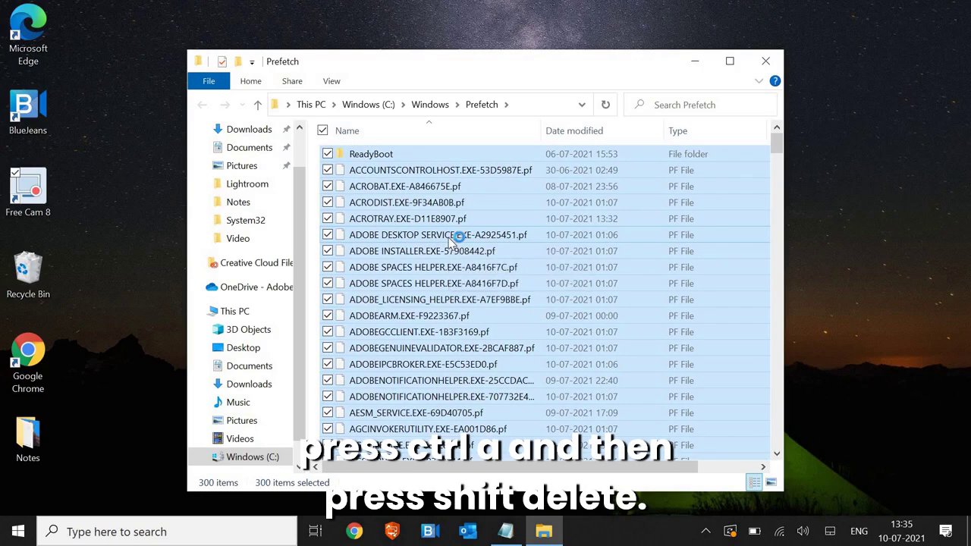
key(shift+Delete)
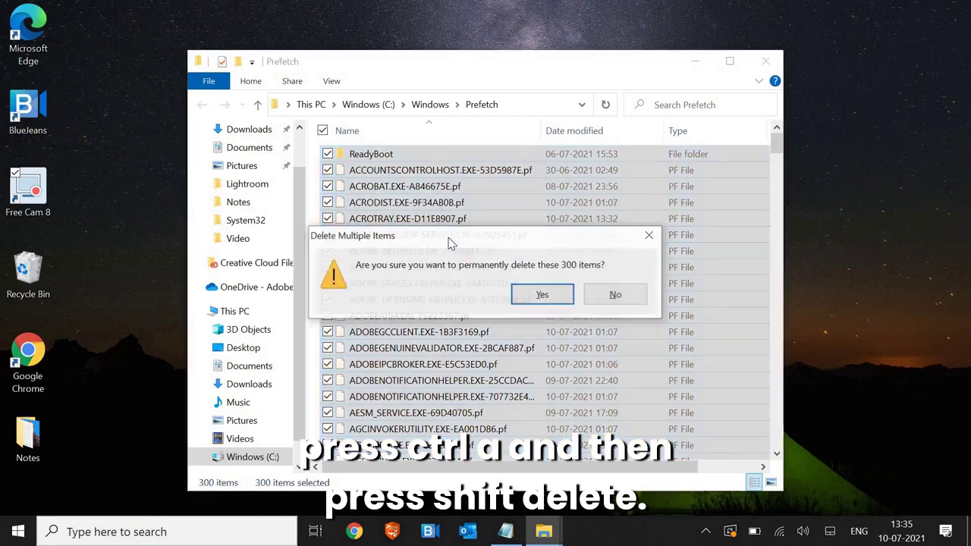
key(Escape)
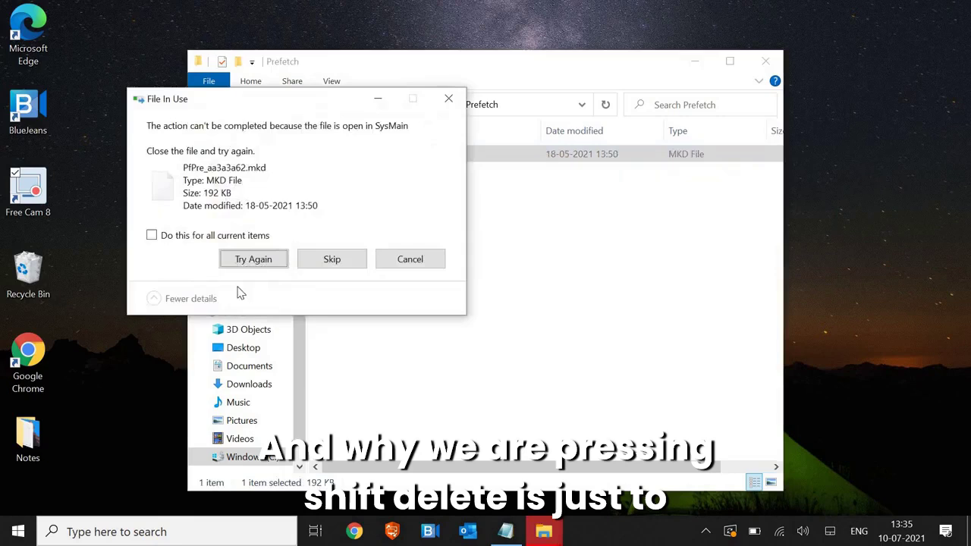
click(334, 260)
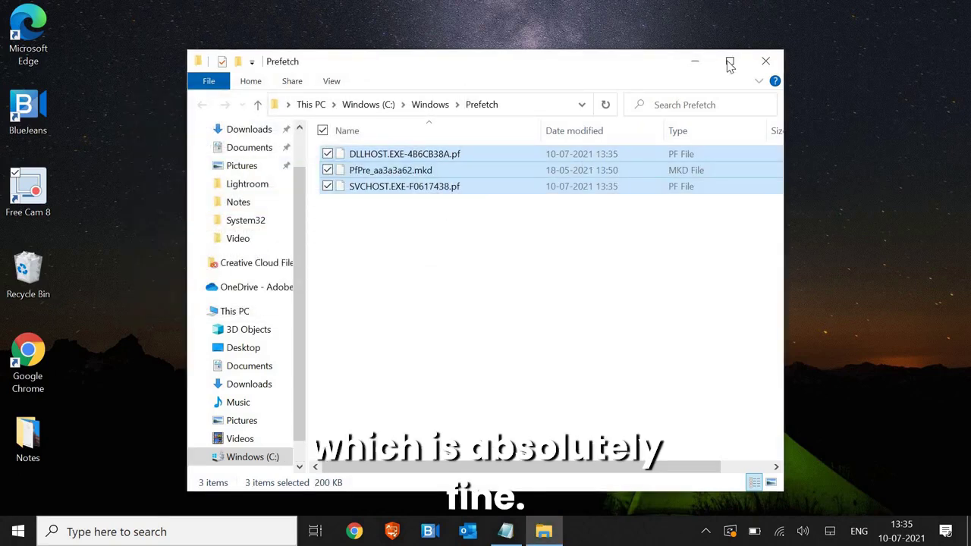
click(766, 62)
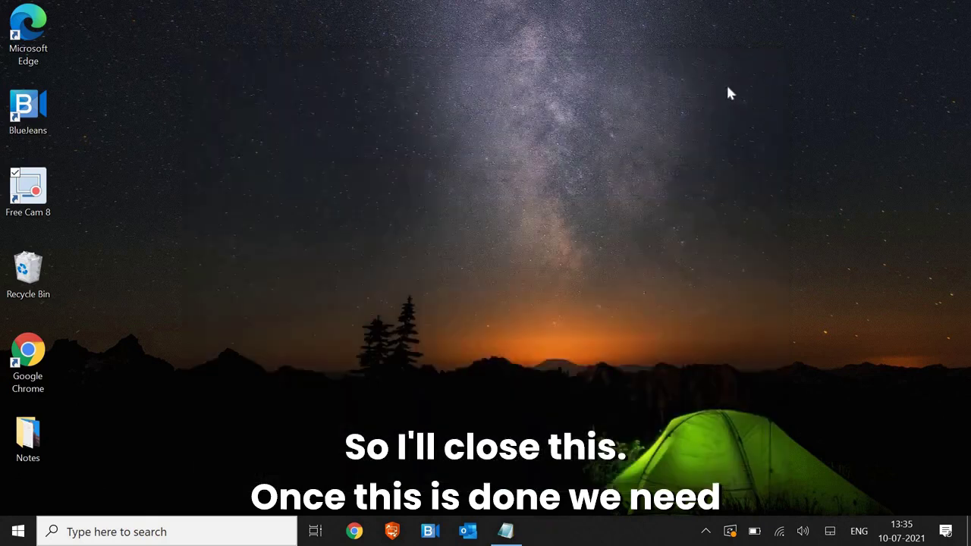
Step: Open Task Manager and show its list of startup programs
right_click(21, 534)
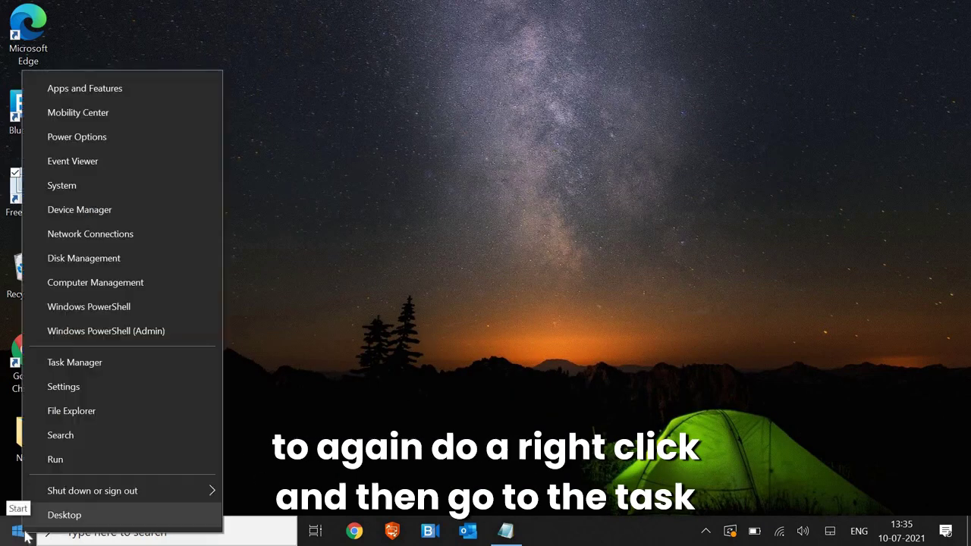
click(93, 370)
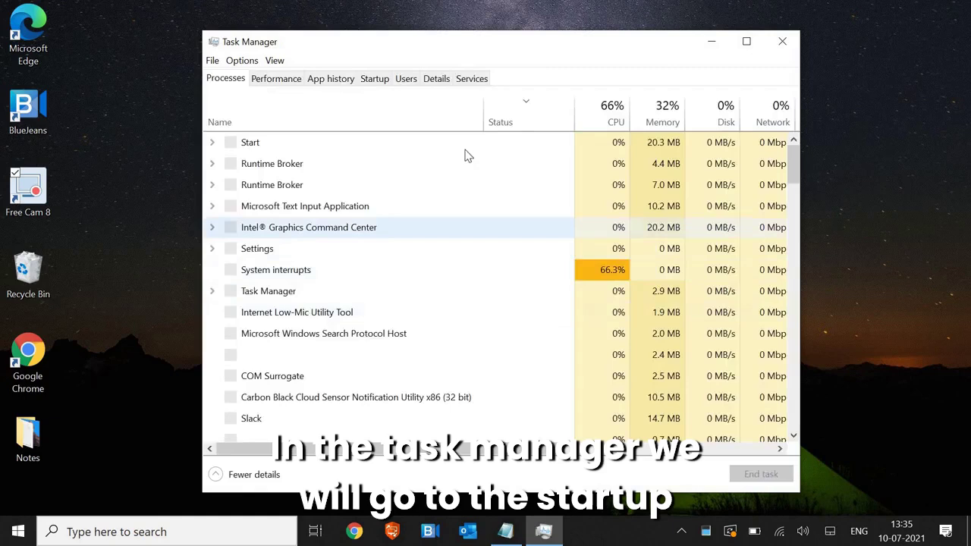
click(379, 80)
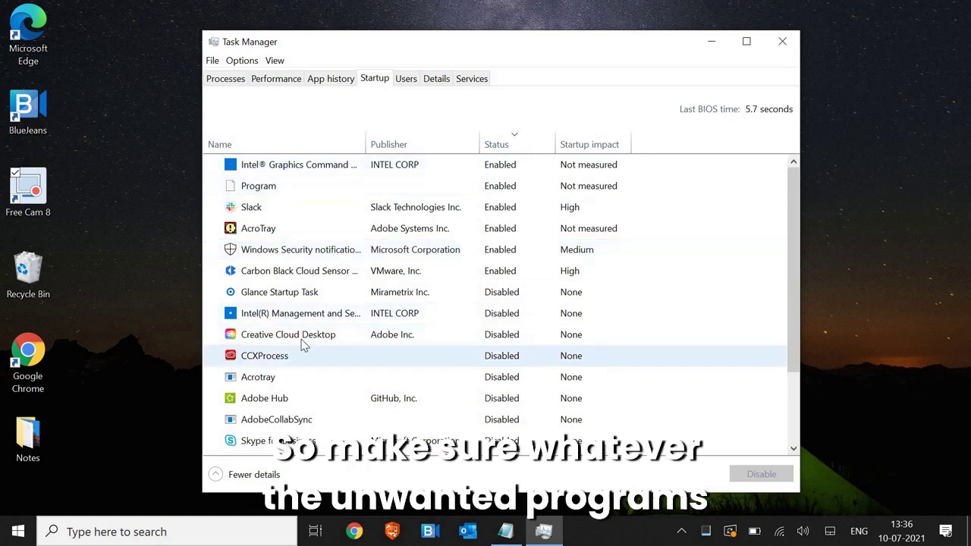
Step: Examine the status of the startup programs and the options offered for Creative Cloud Desktop, and close Task Manager
click(478, 342)
scroll(478, 341, down, 3)
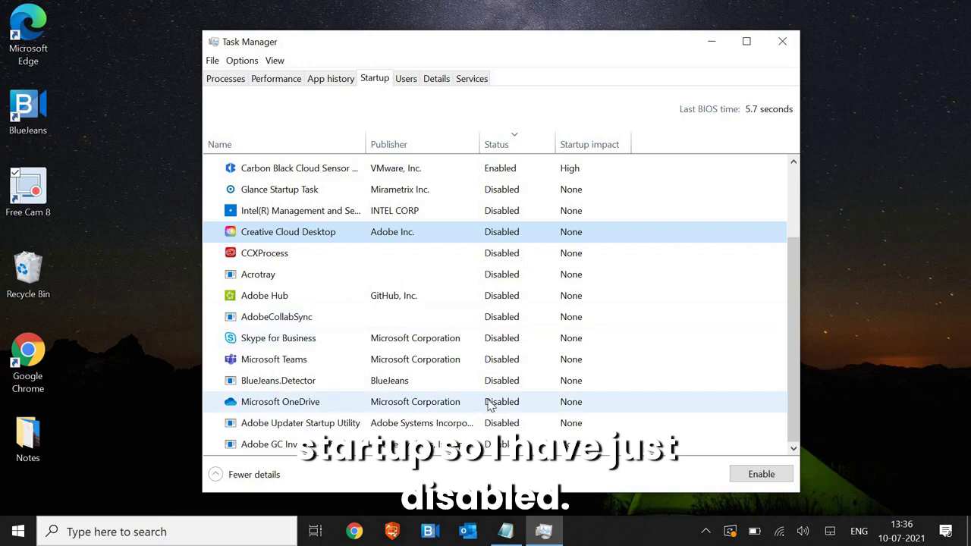
right_click(506, 236)
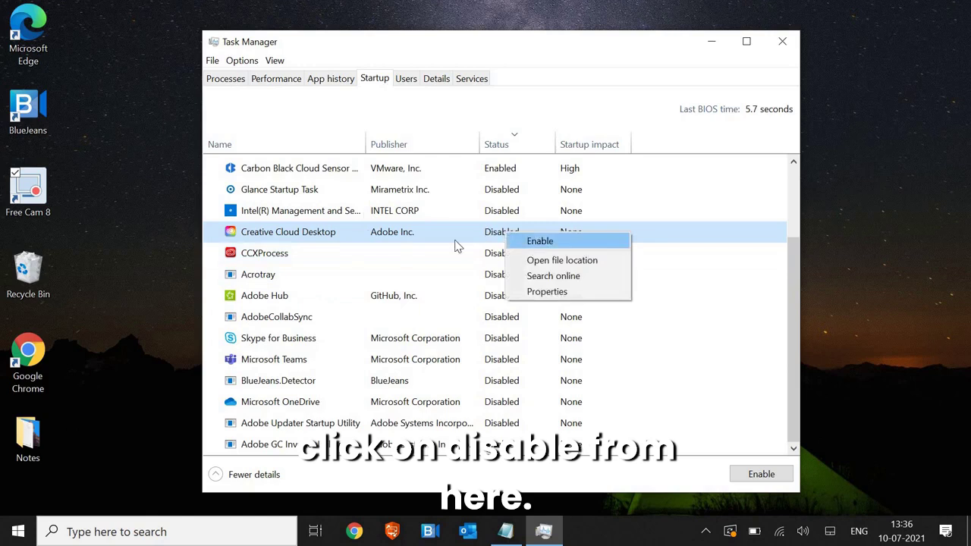
click(357, 170)
scroll(330, 216, up, 2)
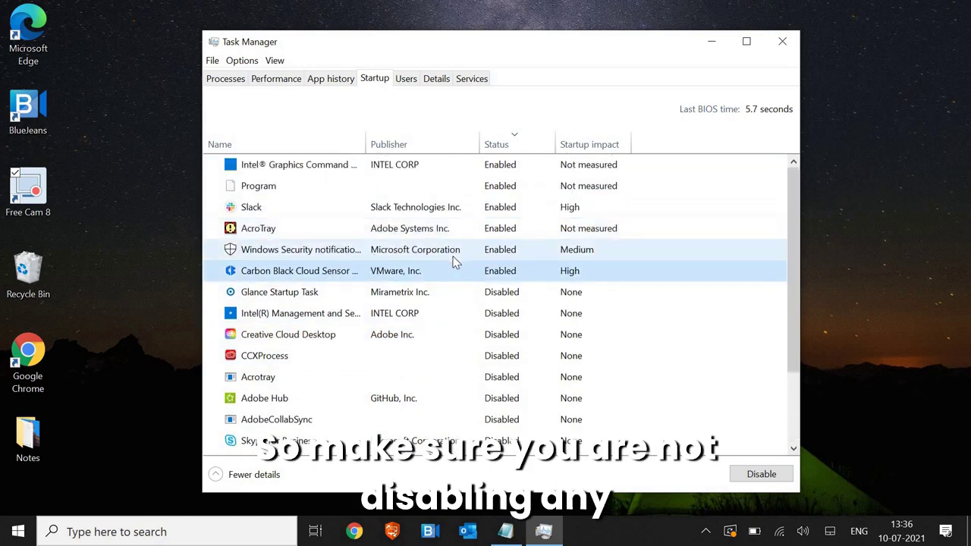
right_click(388, 341)
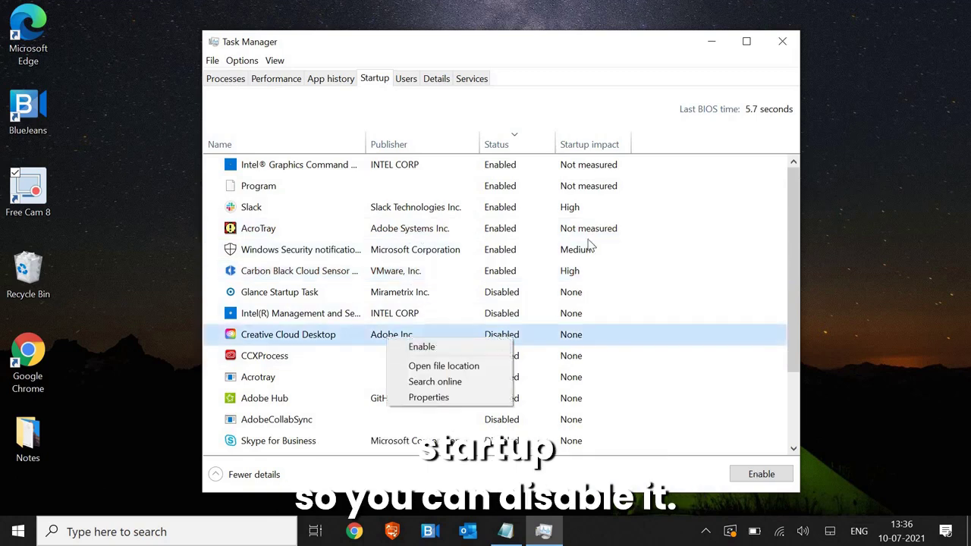
click(491, 252)
click(492, 252)
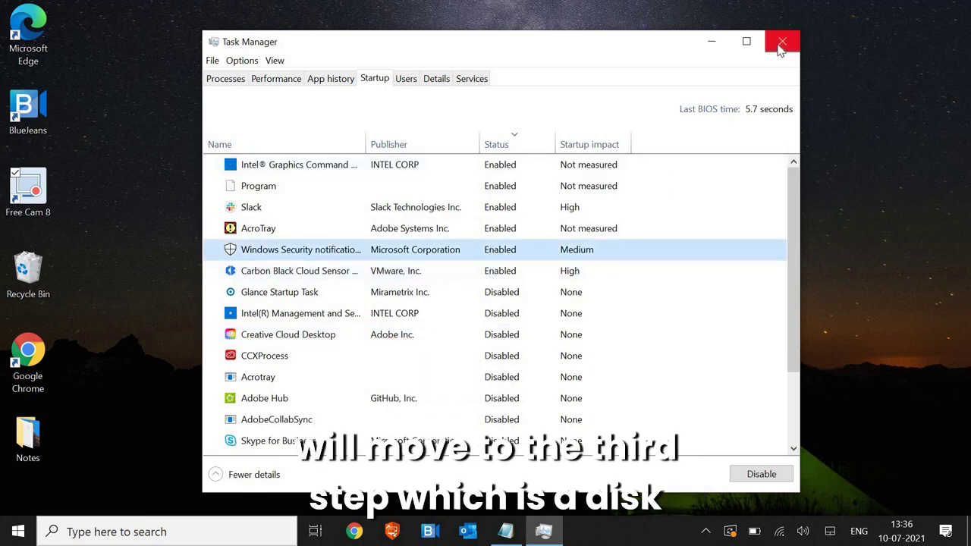
key(alt+F4)
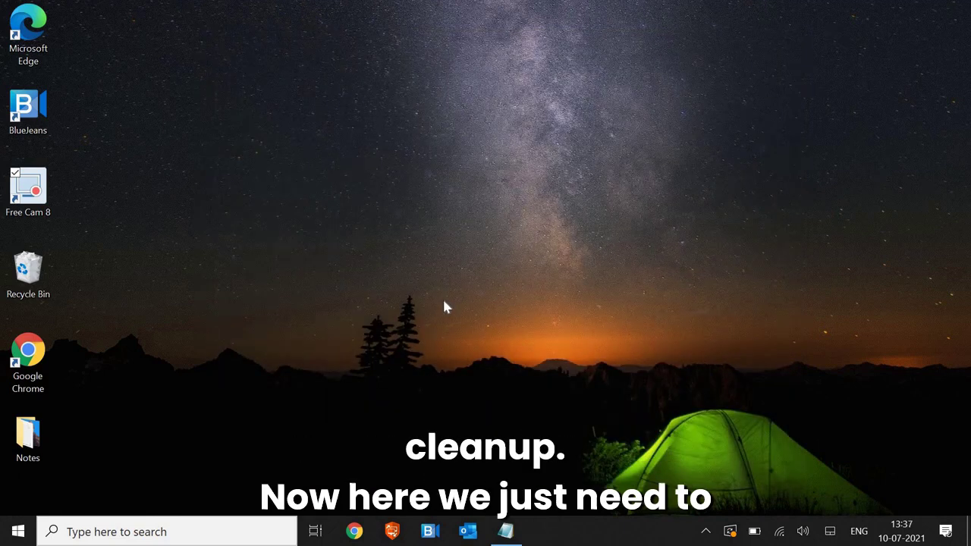
Step: Launch Disk Cleanup for the C: drive by running the cleanmgr command
right_click(19, 532)
click(64, 453)
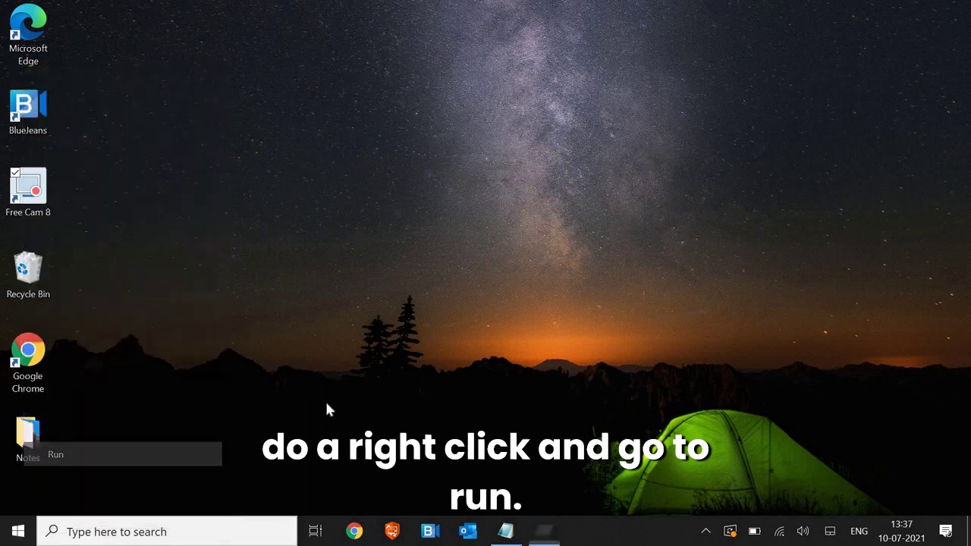
text(c)
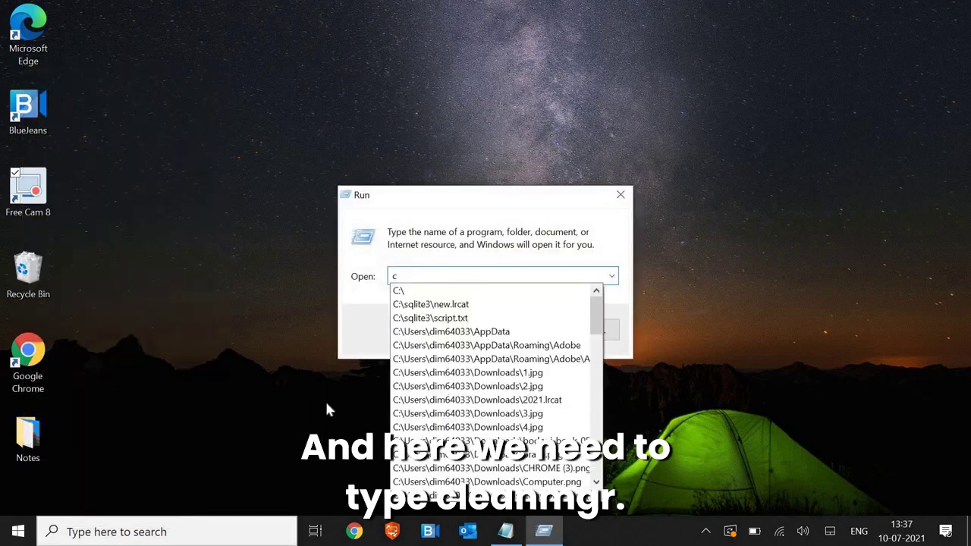
text(leanm)
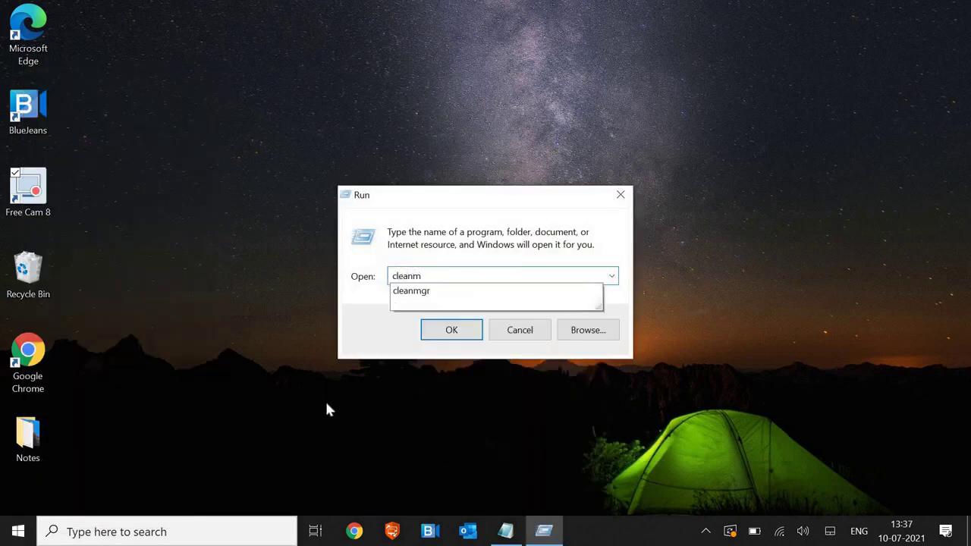
text(gr)
key(Return)
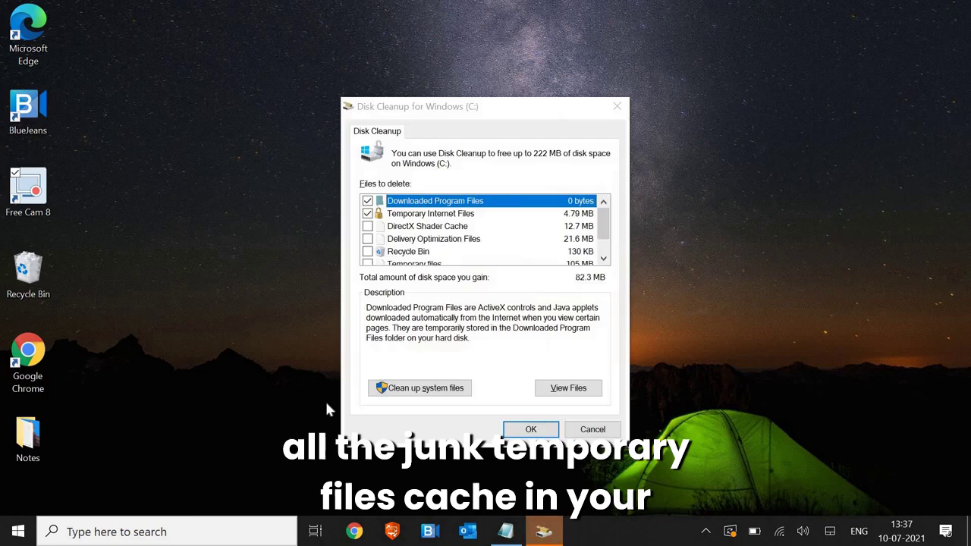
Step: Include DirectX Shader Cache, Delivery Optimization Files, Recycle Bin and Temporary files in the cleanup, and permanently delete all selected files
click(367, 226)
click(367, 239)
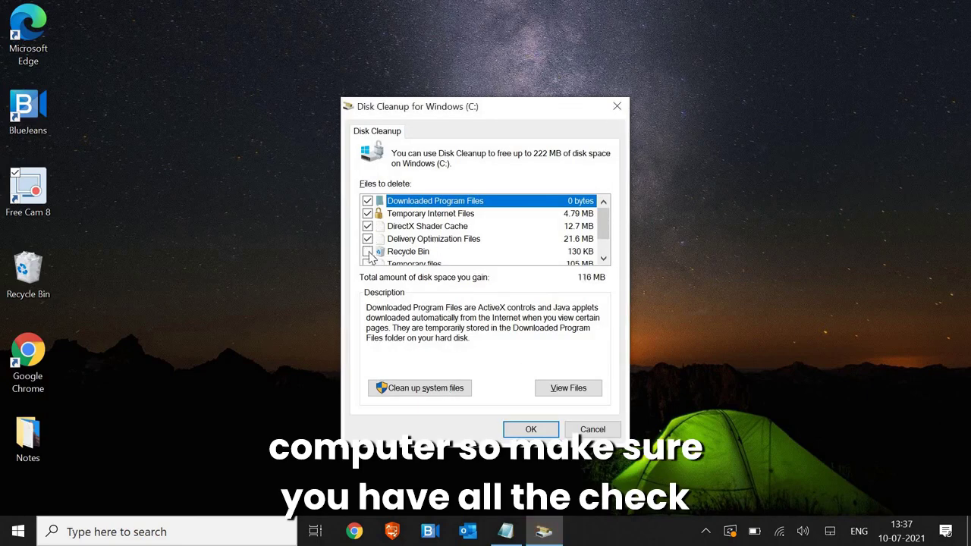
scroll(369, 256, down, 1)
click(368, 239)
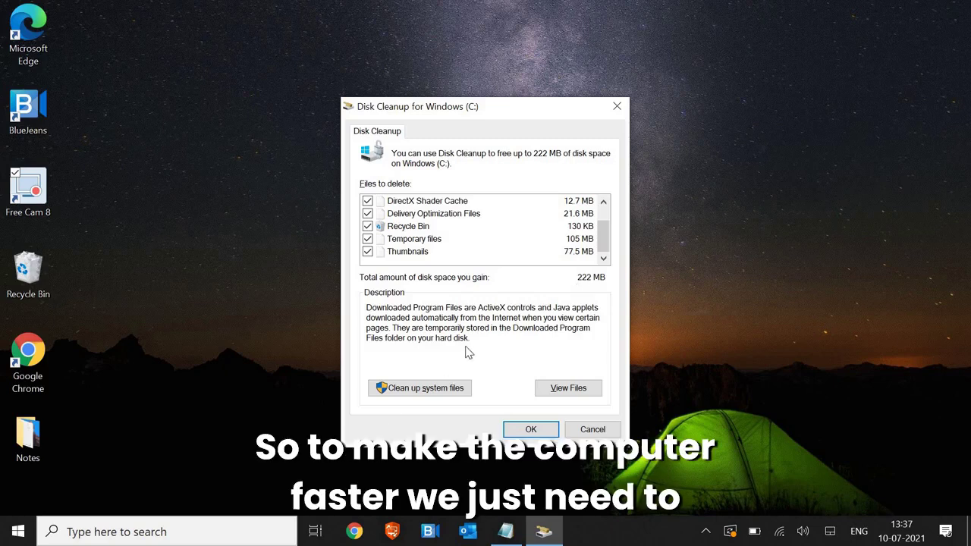
click(367, 214)
click(530, 430)
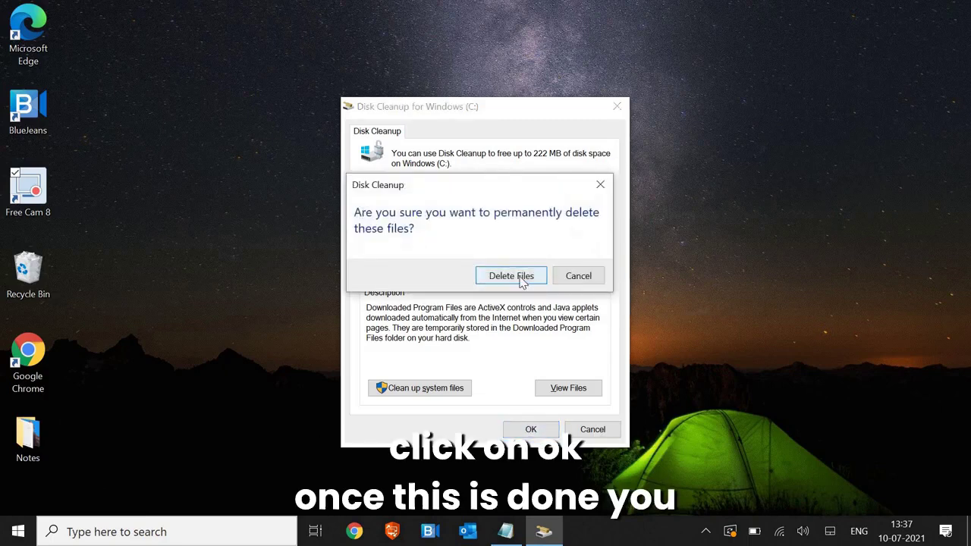
click(511, 276)
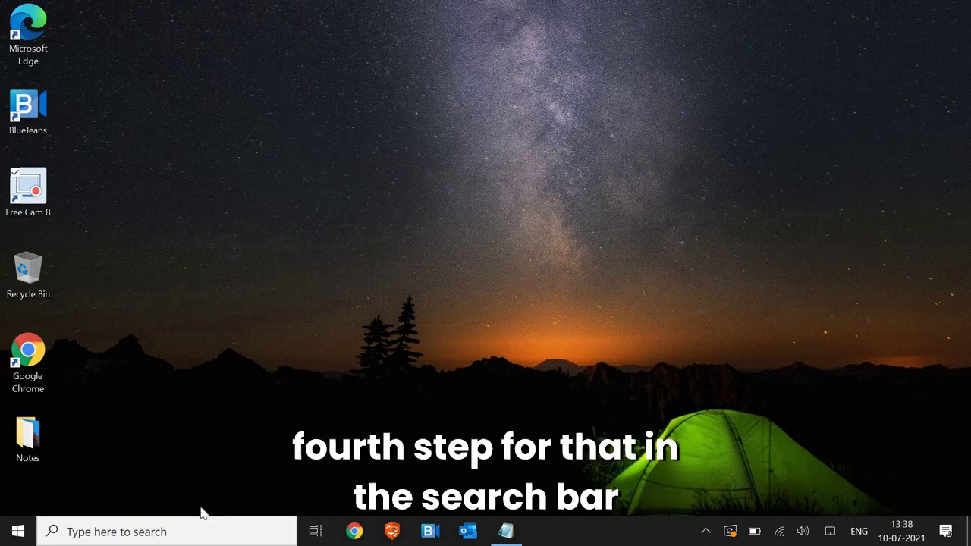
Step: Find Defragment and Optimize Drives with the search "defr", optimize the Windows (C:) drive, and close the tool
click(159, 533)
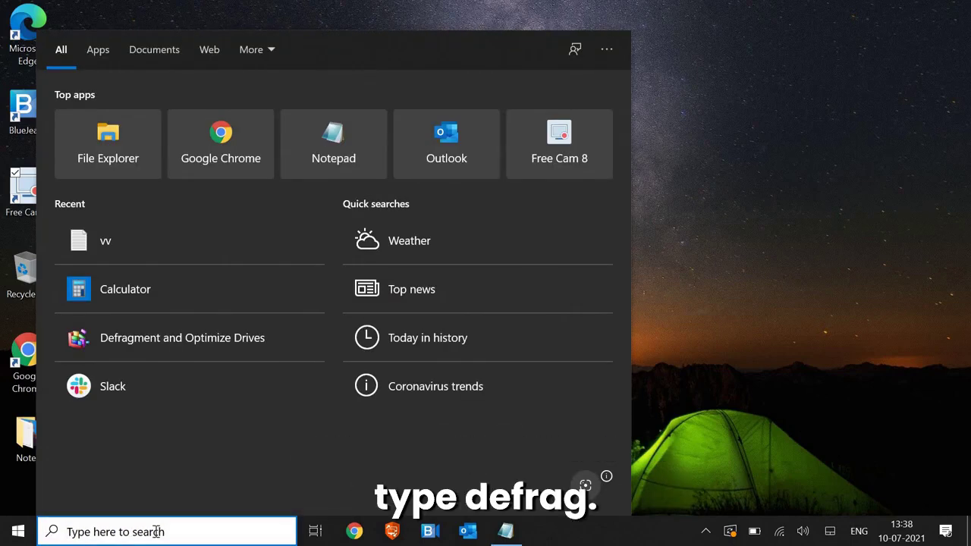
text(defr)
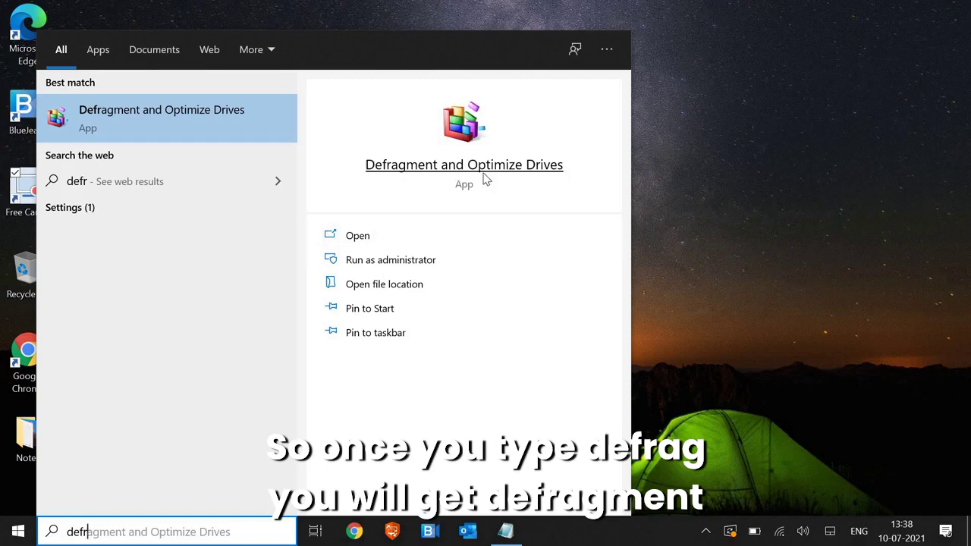
click(359, 237)
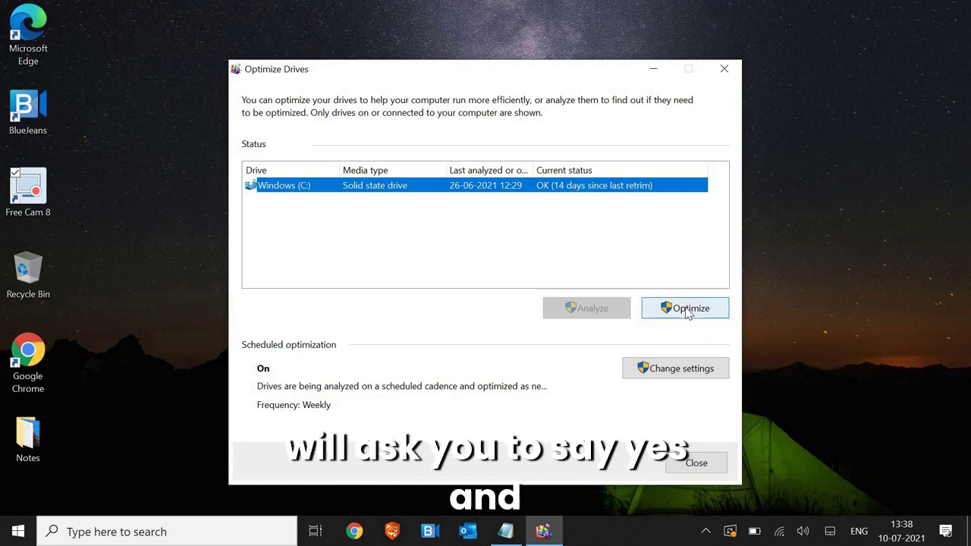
click(686, 311)
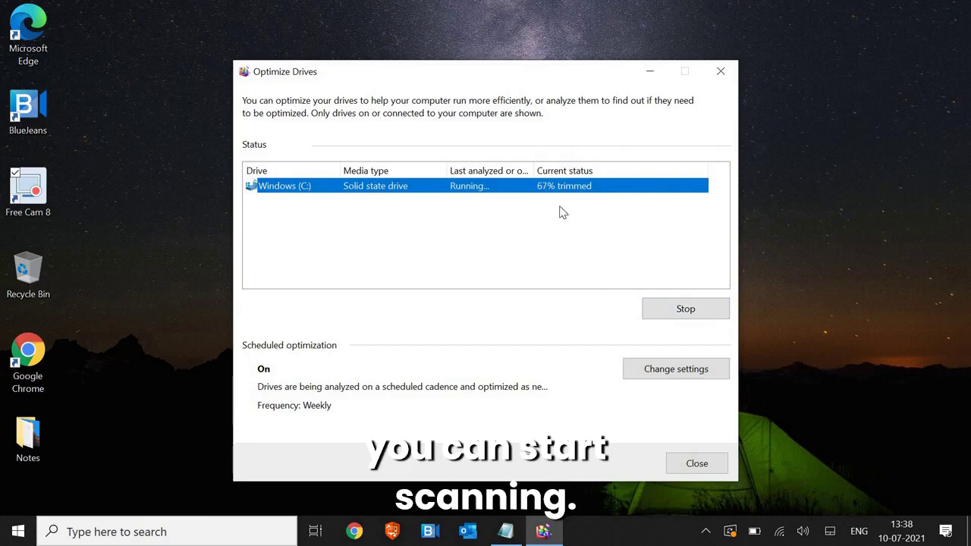
click(696, 463)
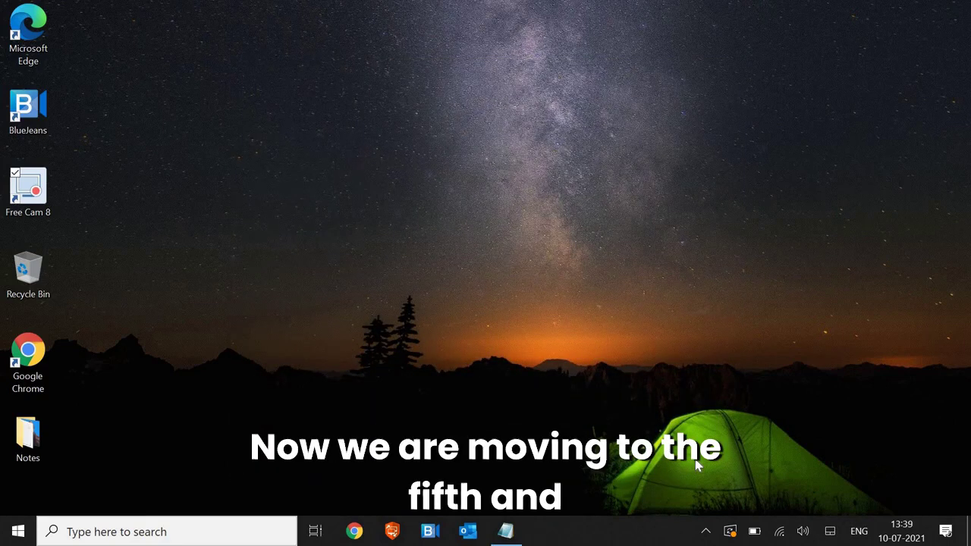
Step: Find Power & sleep in Windows Settings and open the Balanced plan's settings through the additional power settings
click(19, 531)
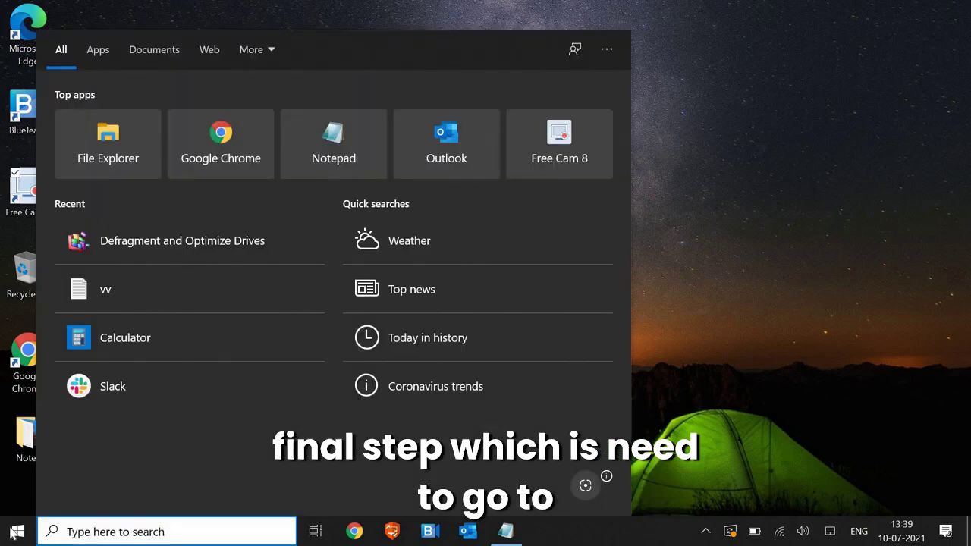
right_click(17, 532)
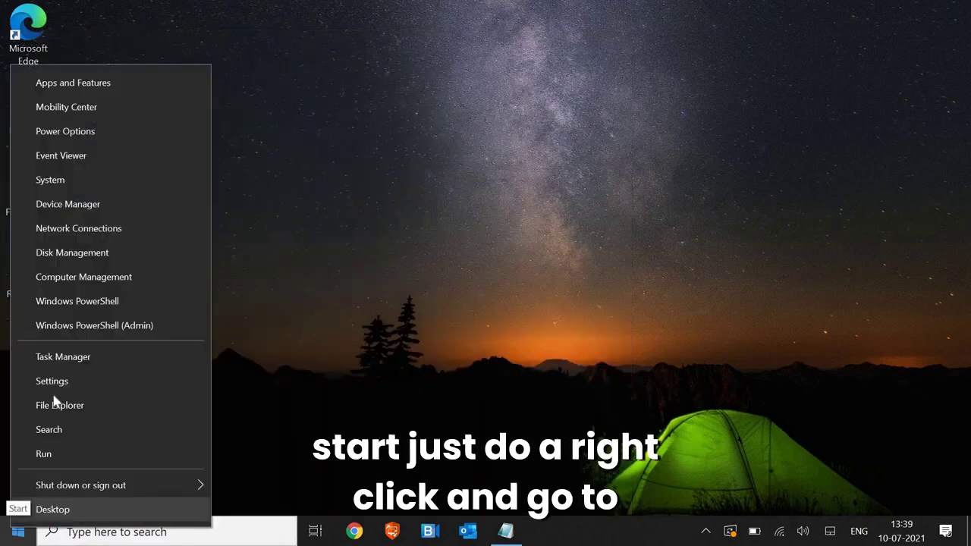
click(59, 386)
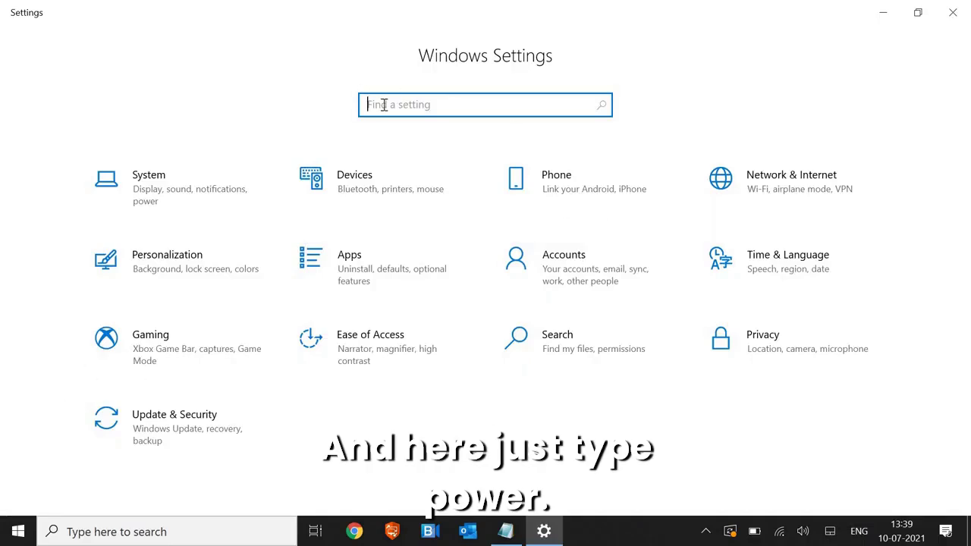
text(pow)
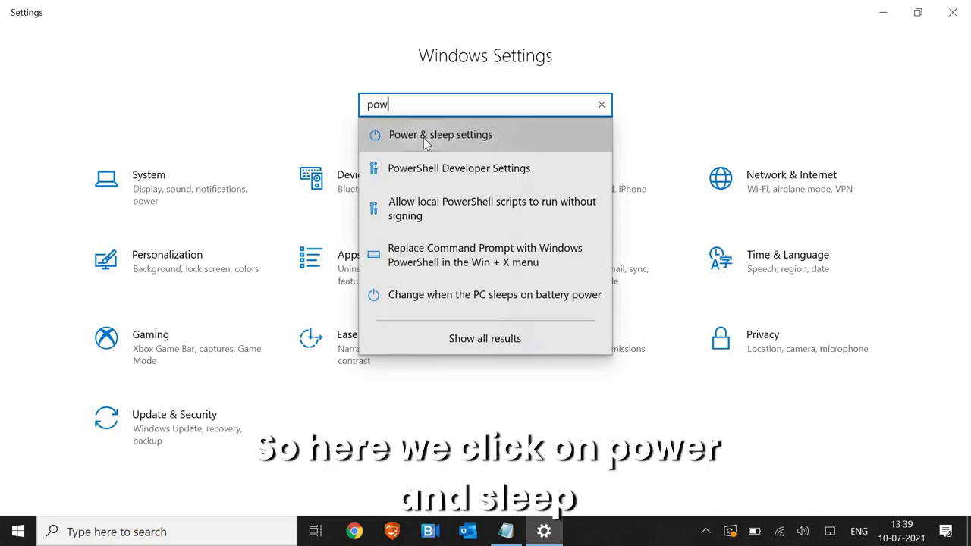
click(424, 142)
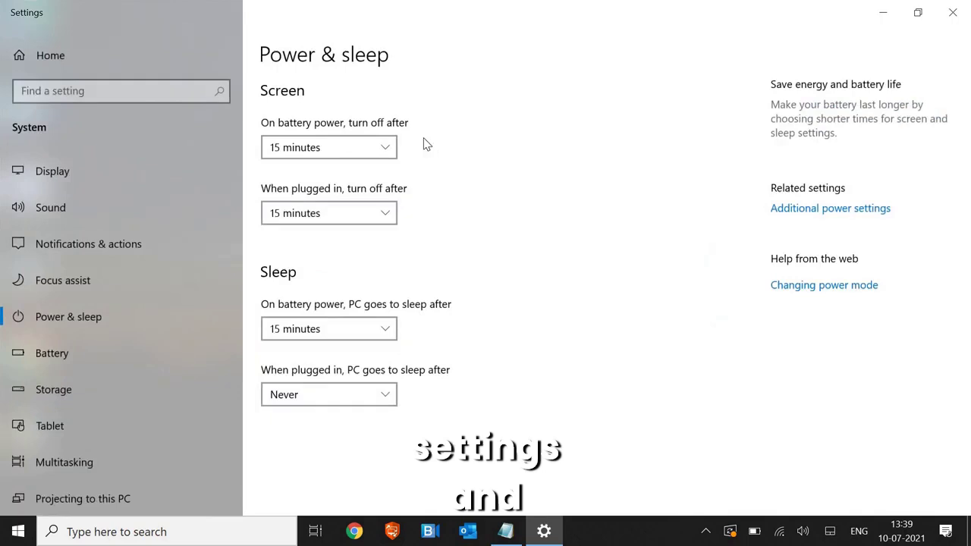
click(812, 212)
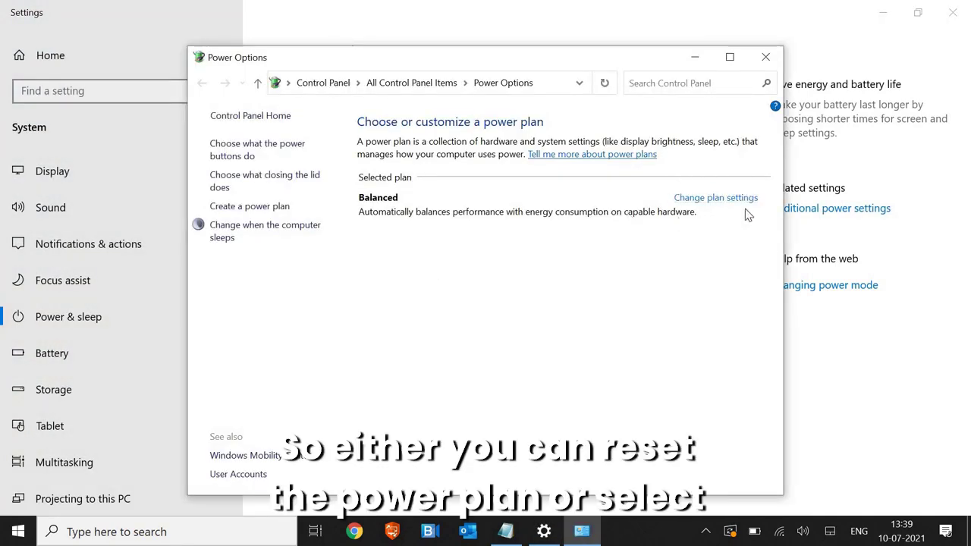
click(692, 198)
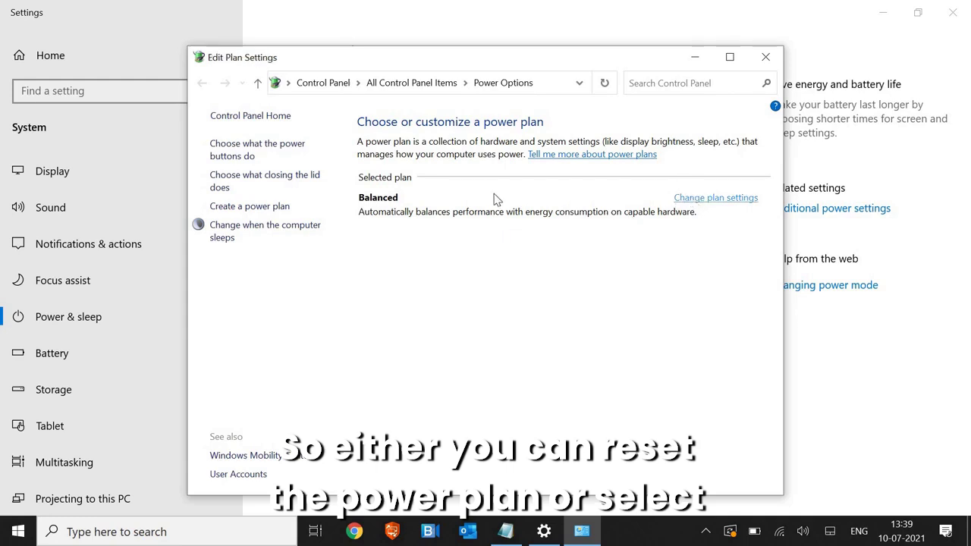